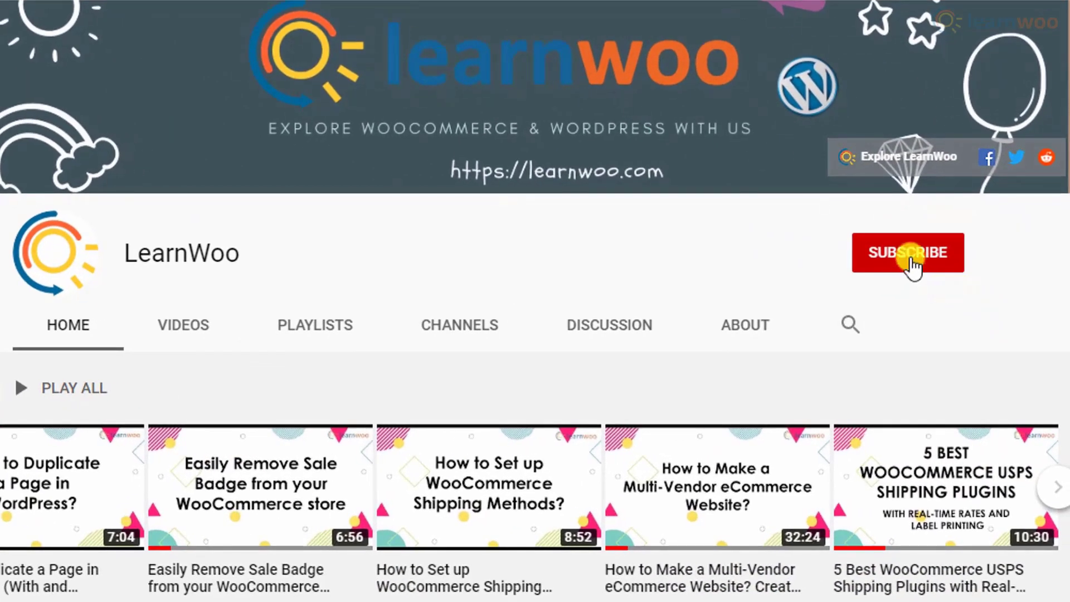
Step: Subscribe to the LearnWoo channel with notifications set to All
{"action": "left_click", "coordinate": [912, 262]}
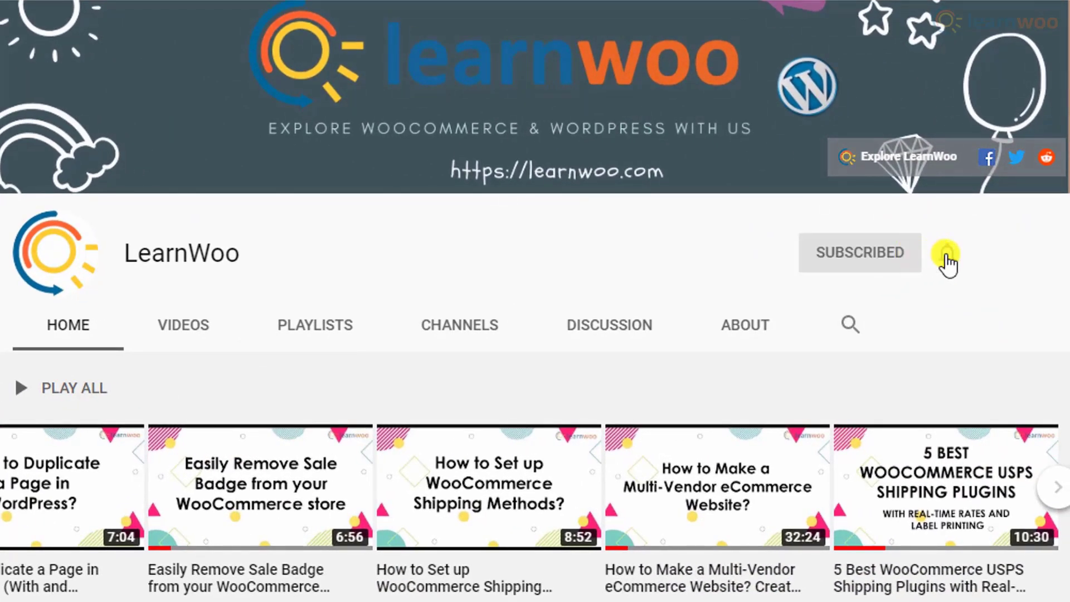
{"action": "left_click", "coordinate": [947, 262]}
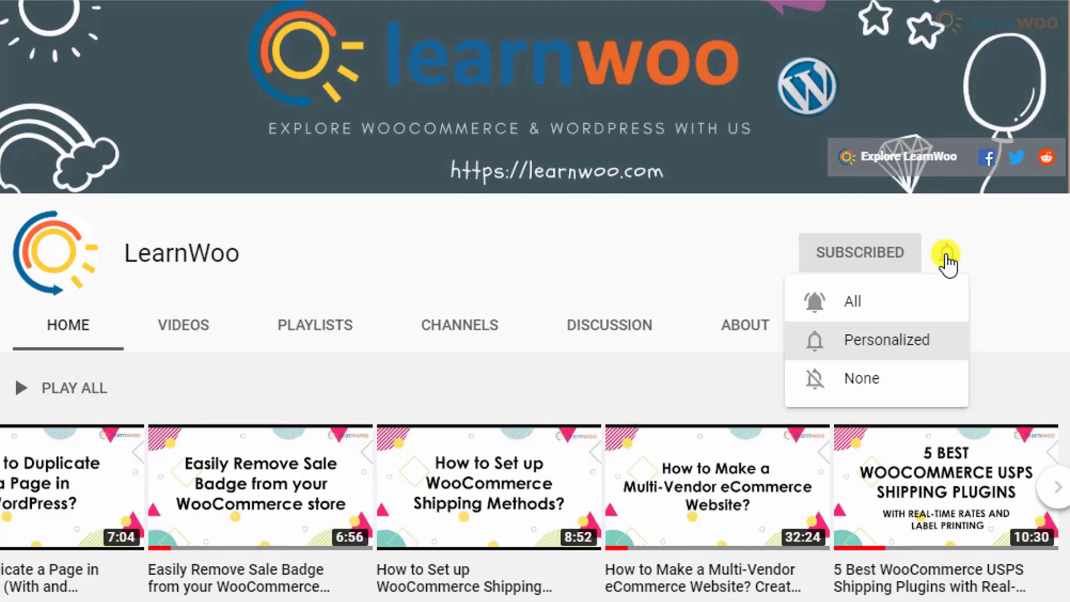
{"action": "left_click", "coordinate": [932, 304]}
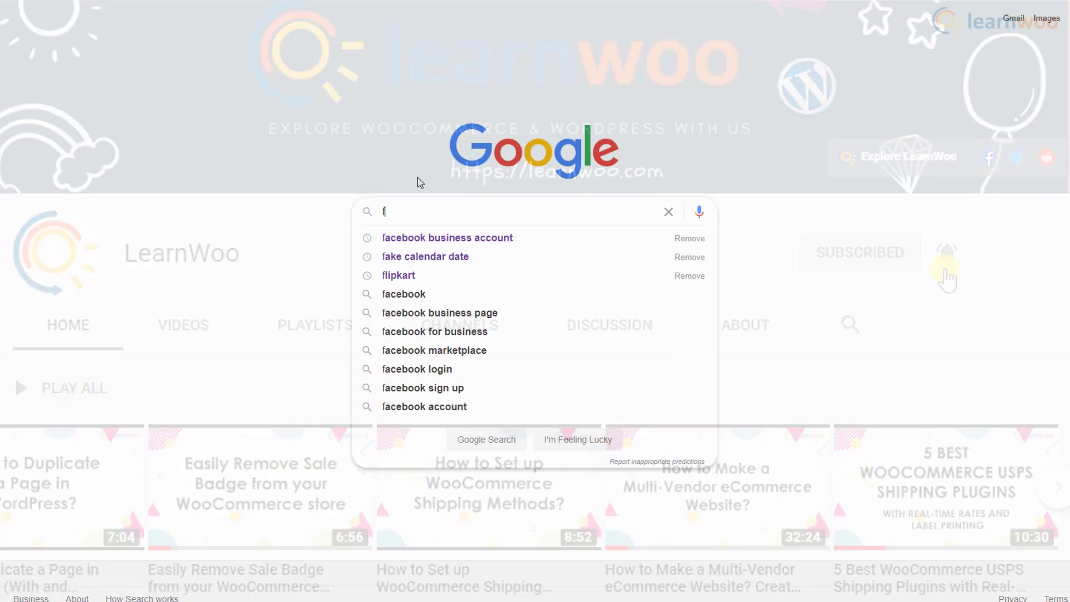
Step: Search Google for 'facebook business account' and open the Create a Business Manager result
{"action": "type", "text": "acebook "}
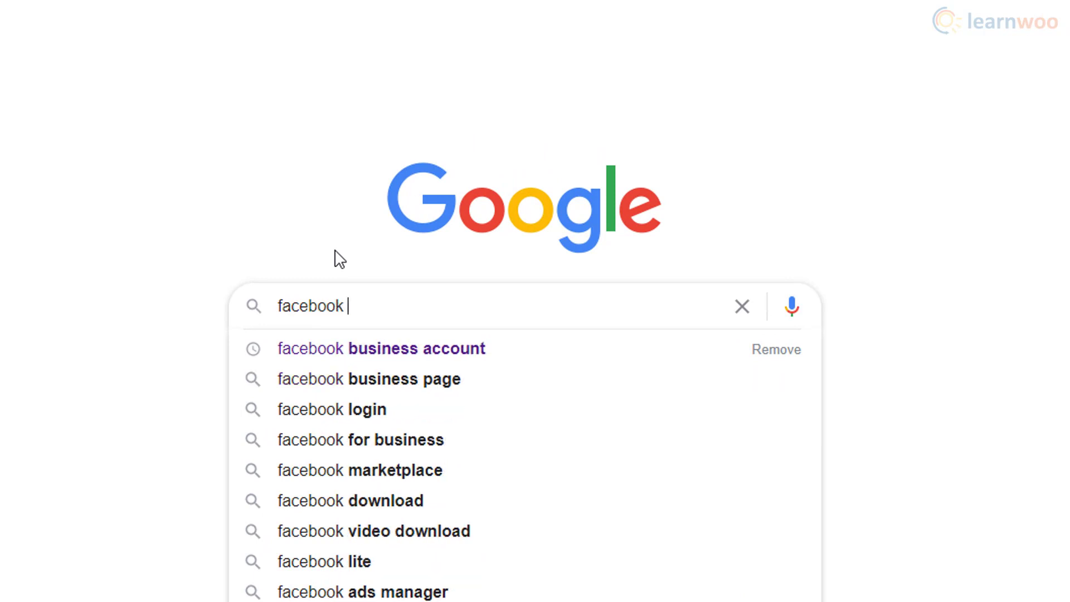
{"action": "type", "text": "business acc"}
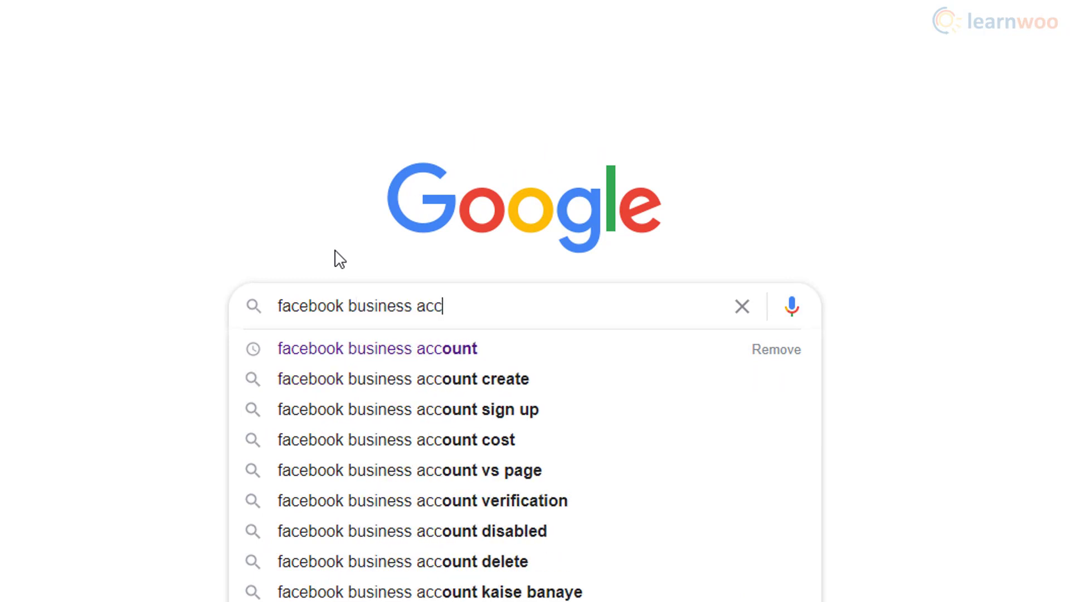
{"action": "type", "text": "ount"}
{"action": "left_click", "coordinate": [334, 256]}
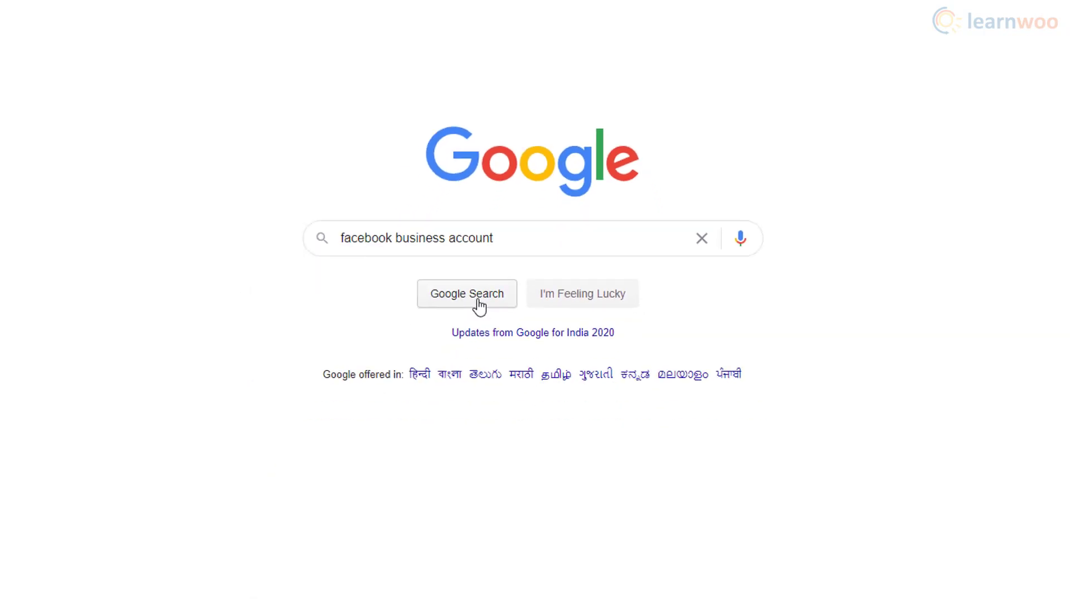
{"action": "left_click", "coordinate": [480, 301]}
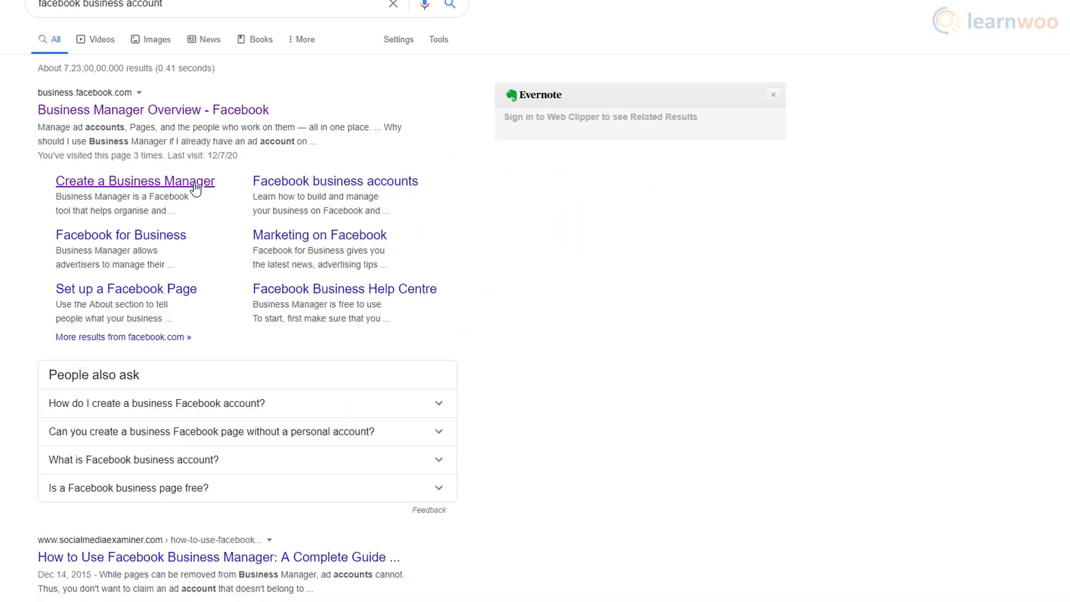
Step: Create a Business Manager account named 'Hooded Ninja' and submit its business details
{"action": "left_click", "coordinate": [170, 187]}
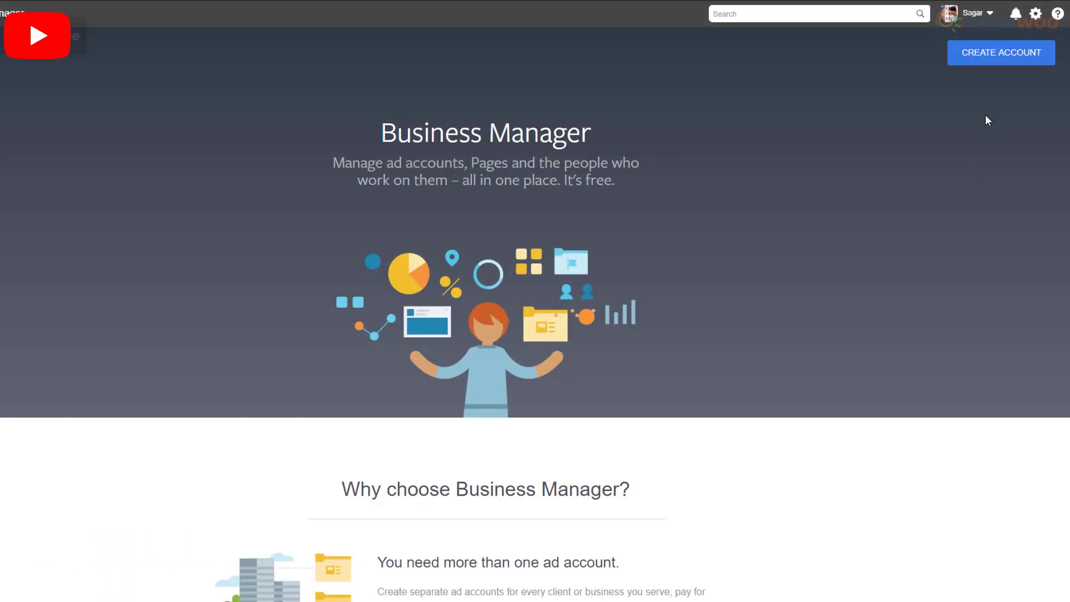
{"action": "left_click", "coordinate": [1003, 60]}
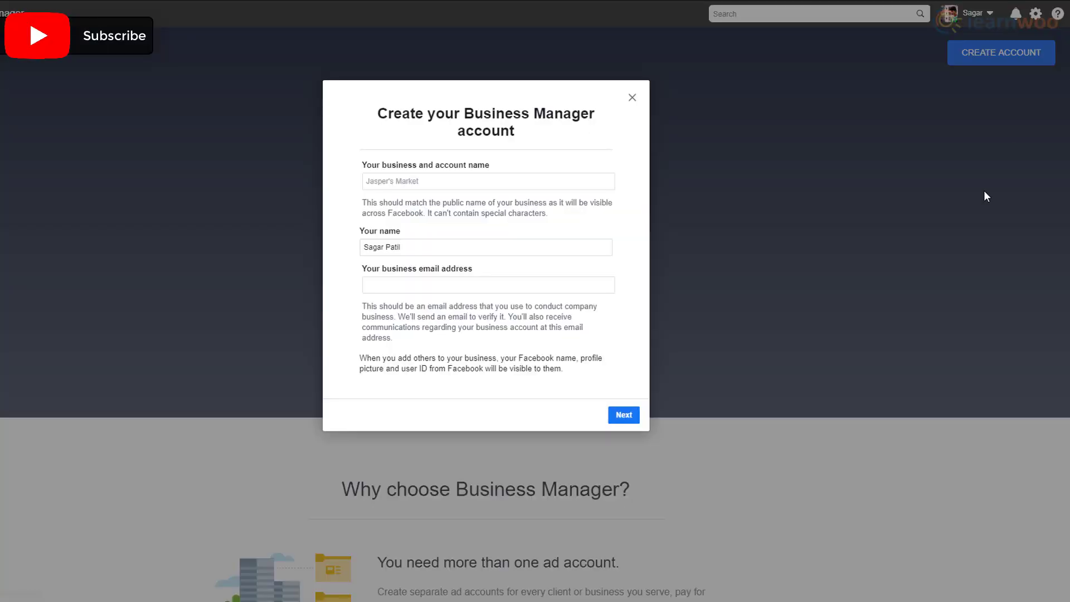
{"action": "left_click", "coordinate": [395, 180]}
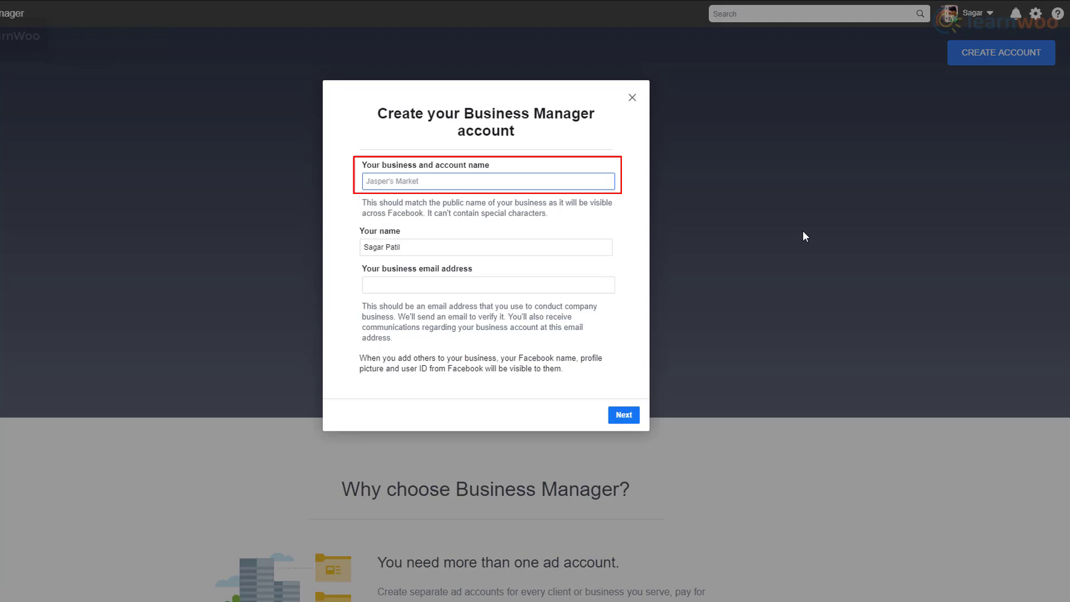
{"action": "type", "text": "Hooded Ninja"}
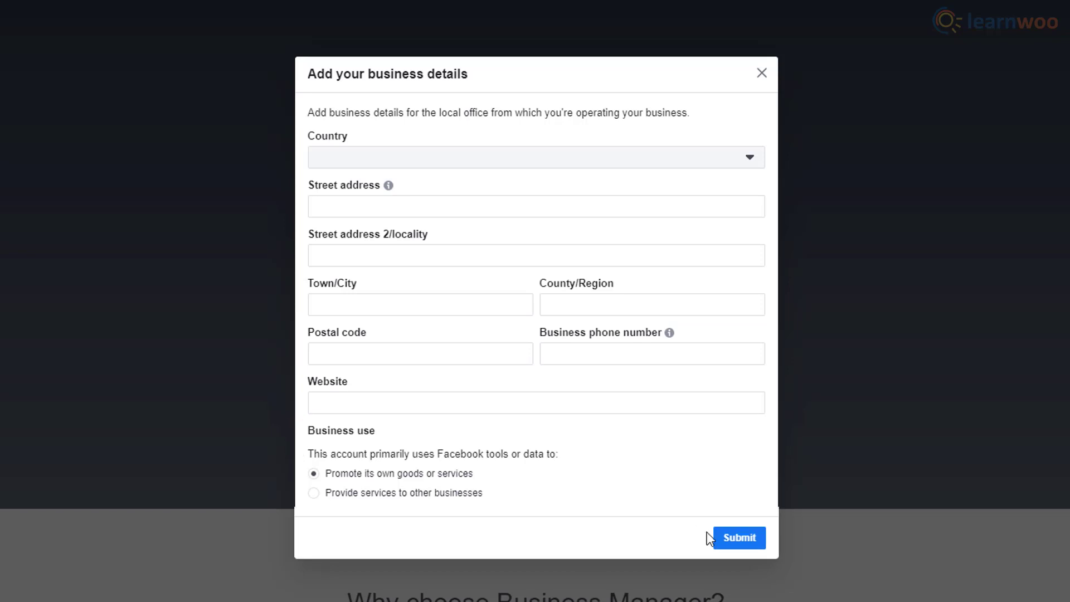
{"action": "left_click", "coordinate": [735, 541]}
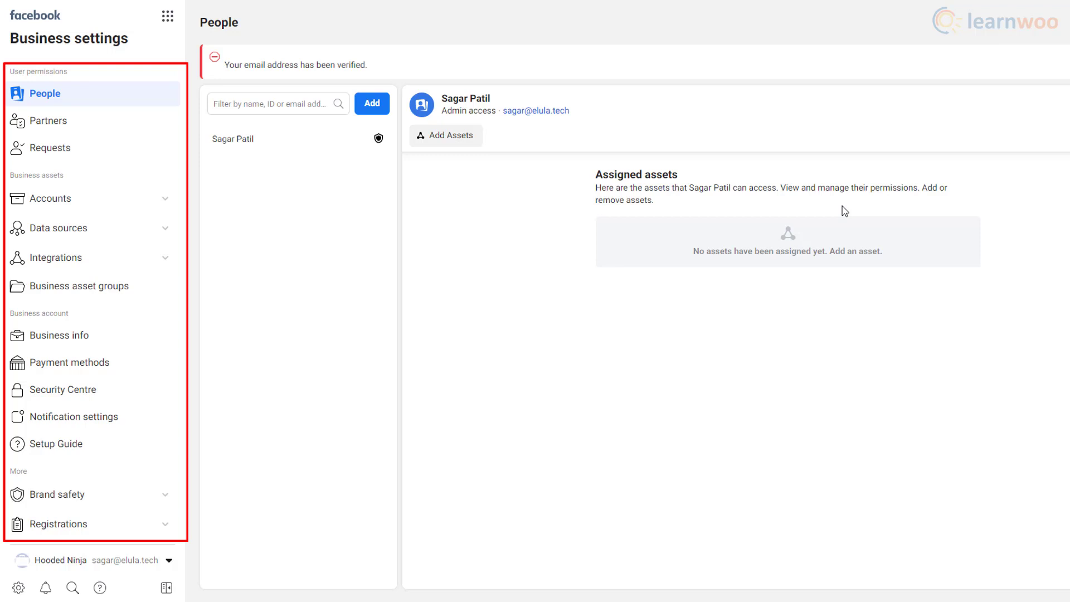
Step: Switch to Events Manager from the Business tools menu
{"action": "left_click", "coordinate": [168, 17]}
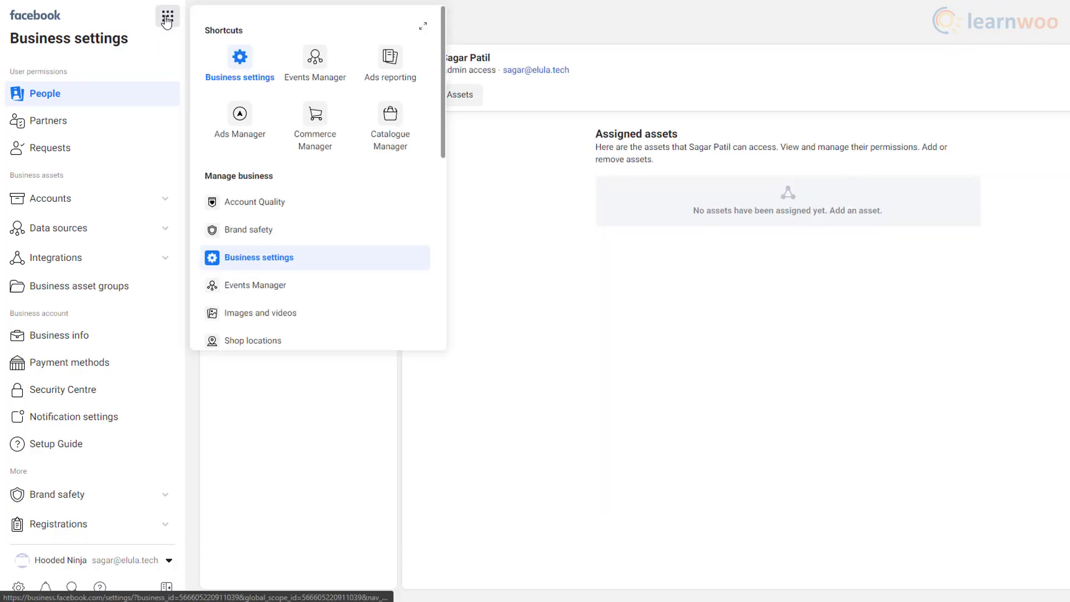
{"action": "left_click", "coordinate": [316, 291]}
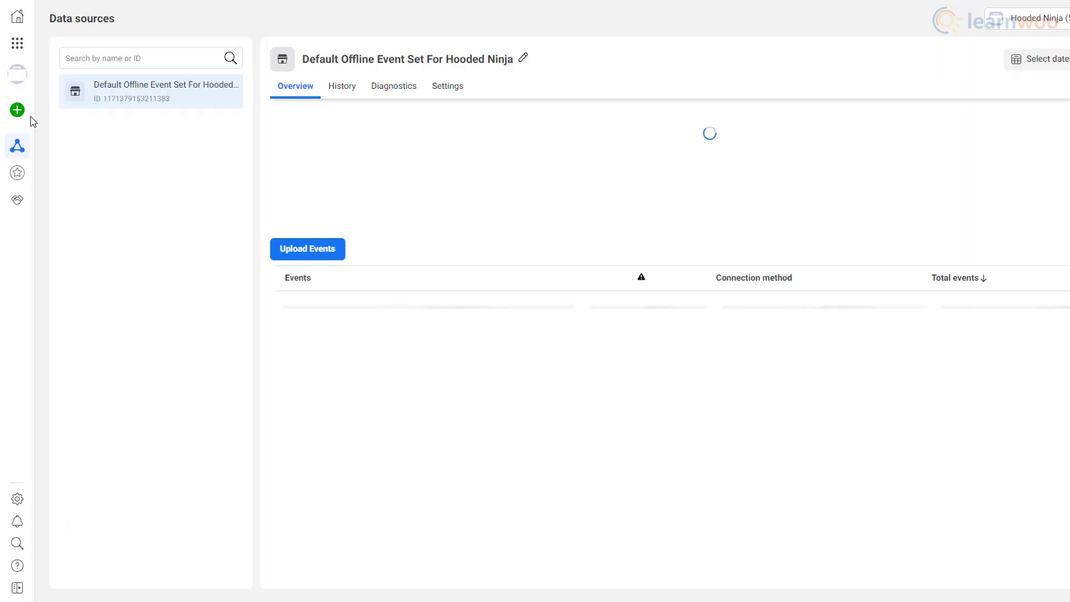
{"action": "mouse_move", "coordinate": [14, 118]}
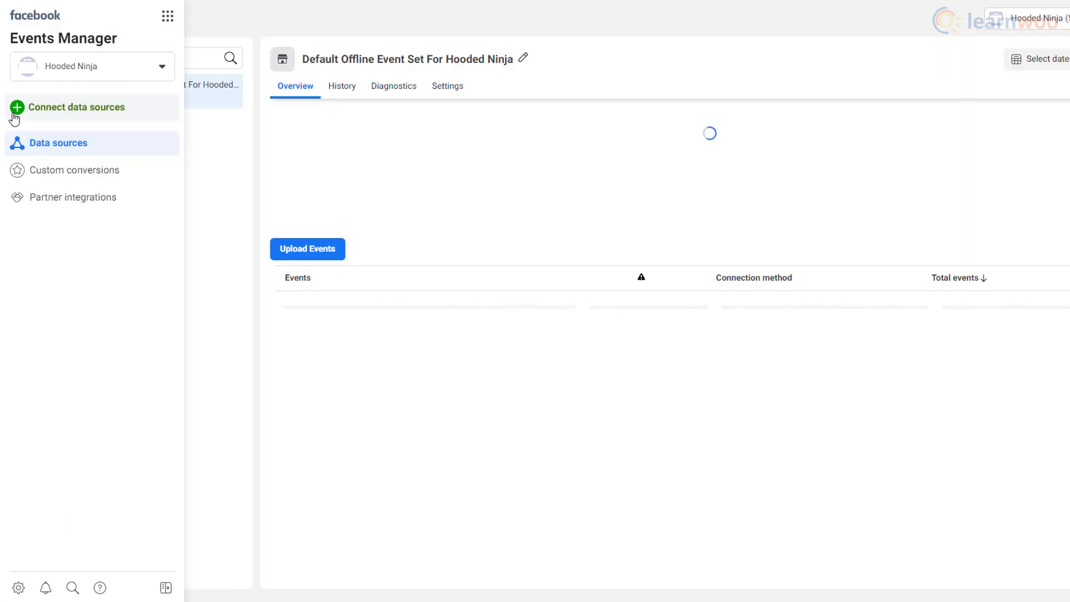
{"action": "left_click", "coordinate": [86, 110]}
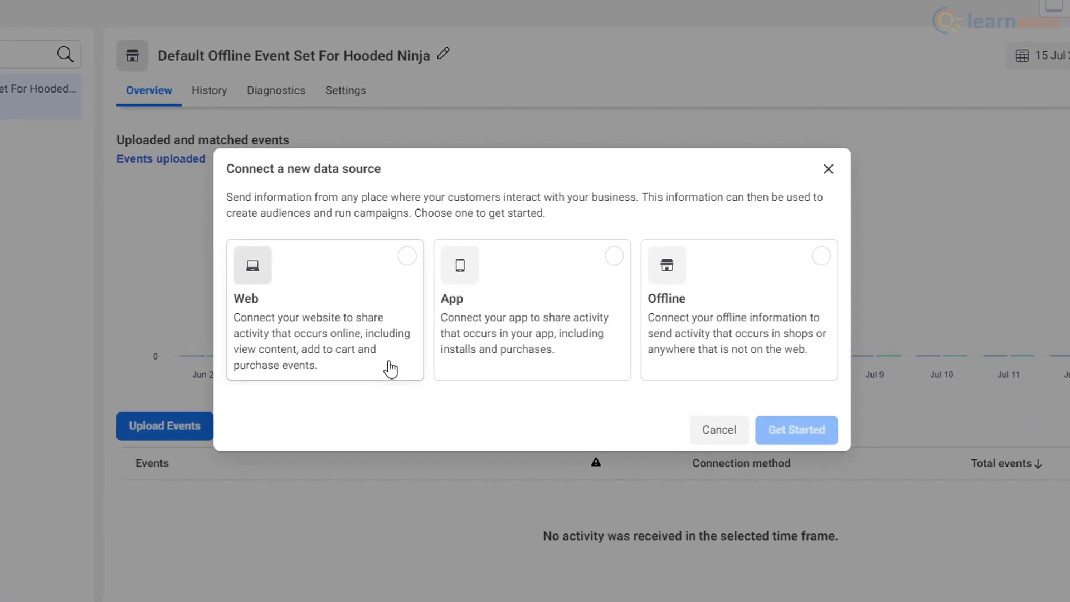
{"action": "left_click", "coordinate": [390, 368]}
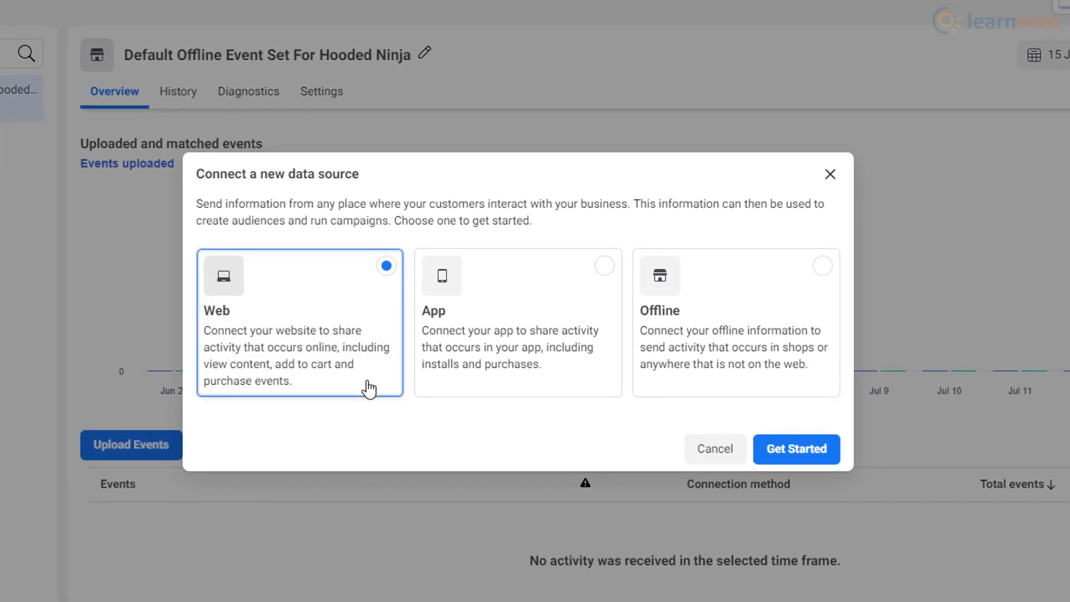
{"action": "left_click", "coordinate": [796, 459]}
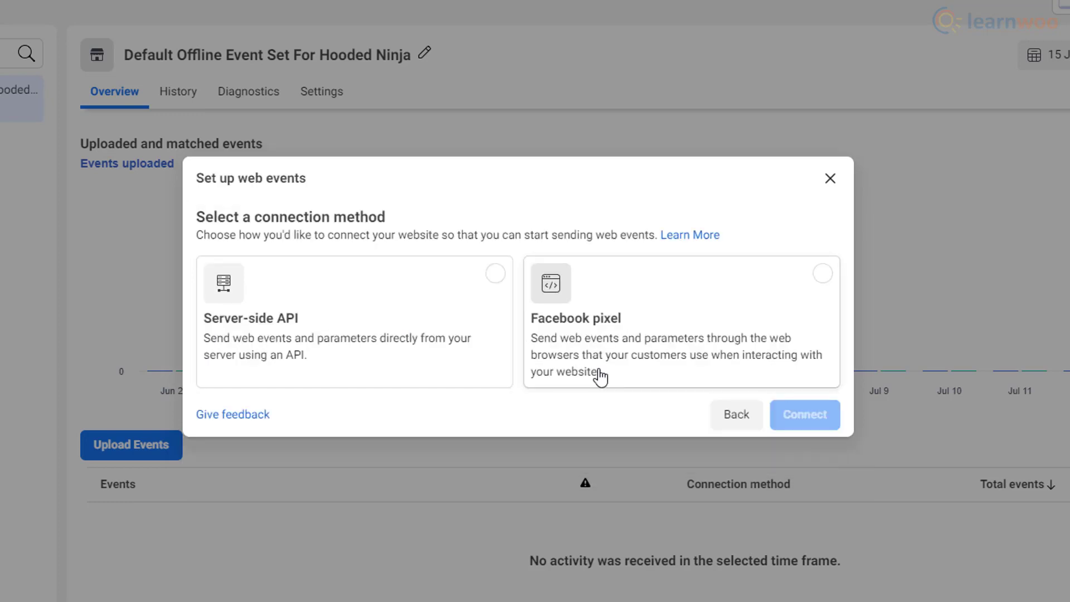
{"action": "left_click", "coordinate": [600, 377]}
{"action": "left_click", "coordinate": [805, 422]}
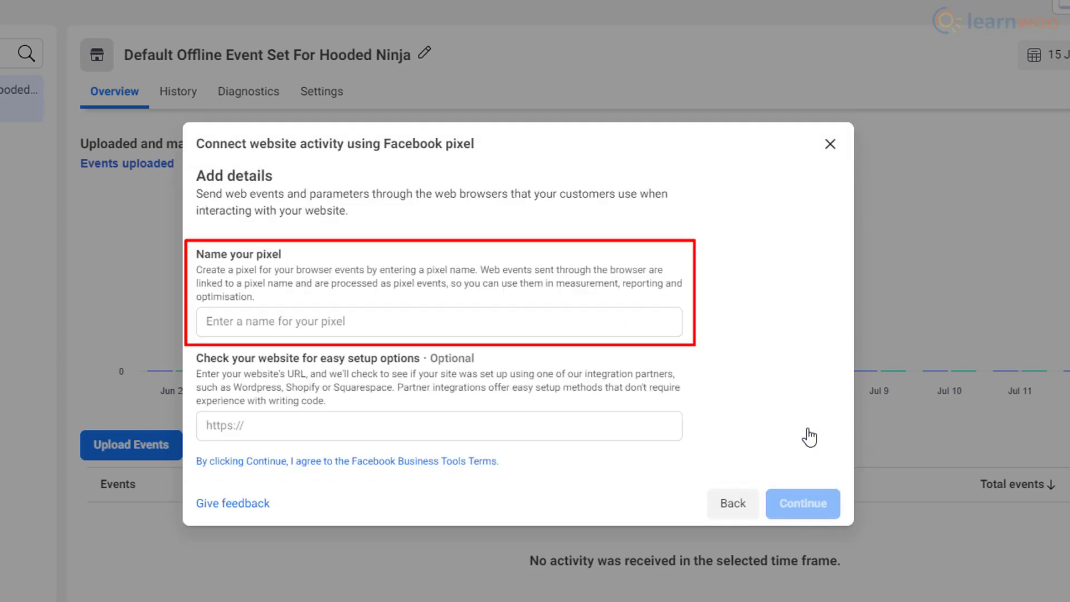
{"action": "left_click", "coordinate": [354, 323]}
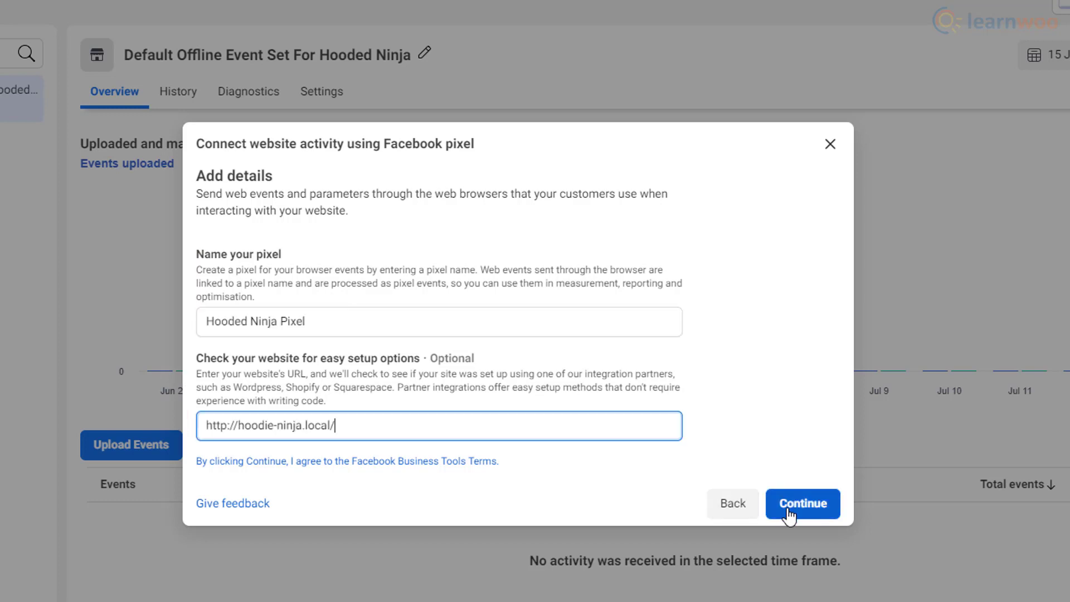
{"action": "left_click", "coordinate": [795, 507]}
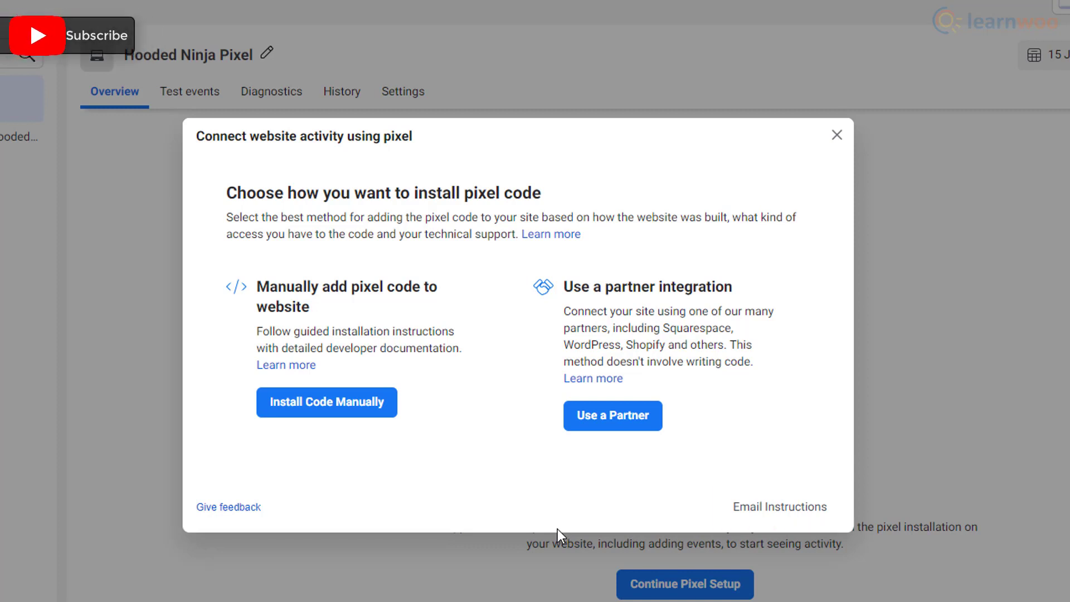
Step: Install the pixel through the WooCommerce partner integration and save the plugin zip
{"action": "left_click", "coordinate": [614, 426]}
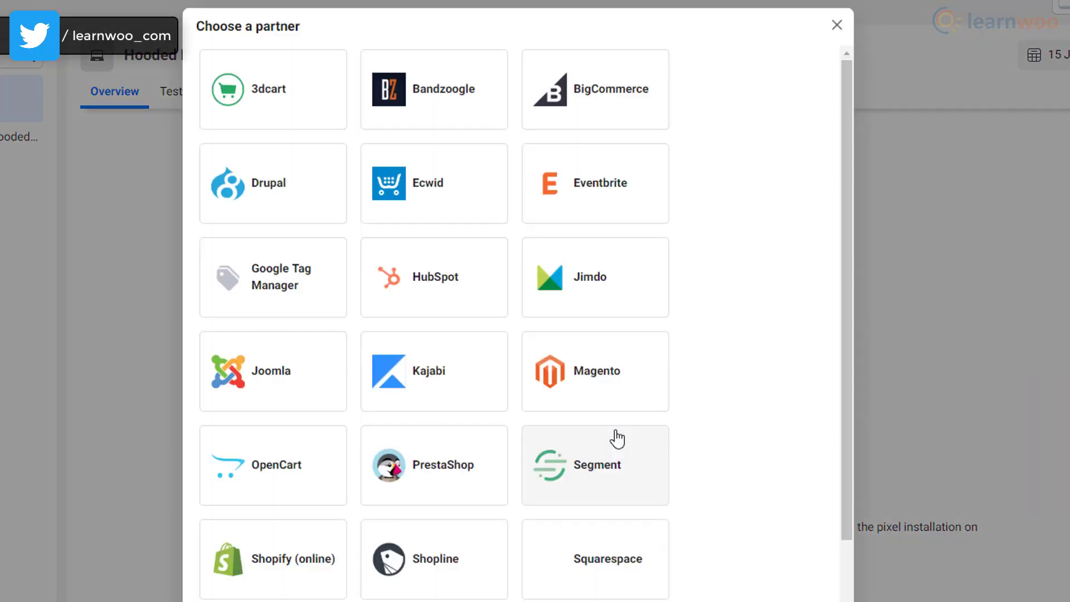
{"action": "scroll", "coordinate": [719, 487], "scroll_direction": "down", "scroll_amount": 4}
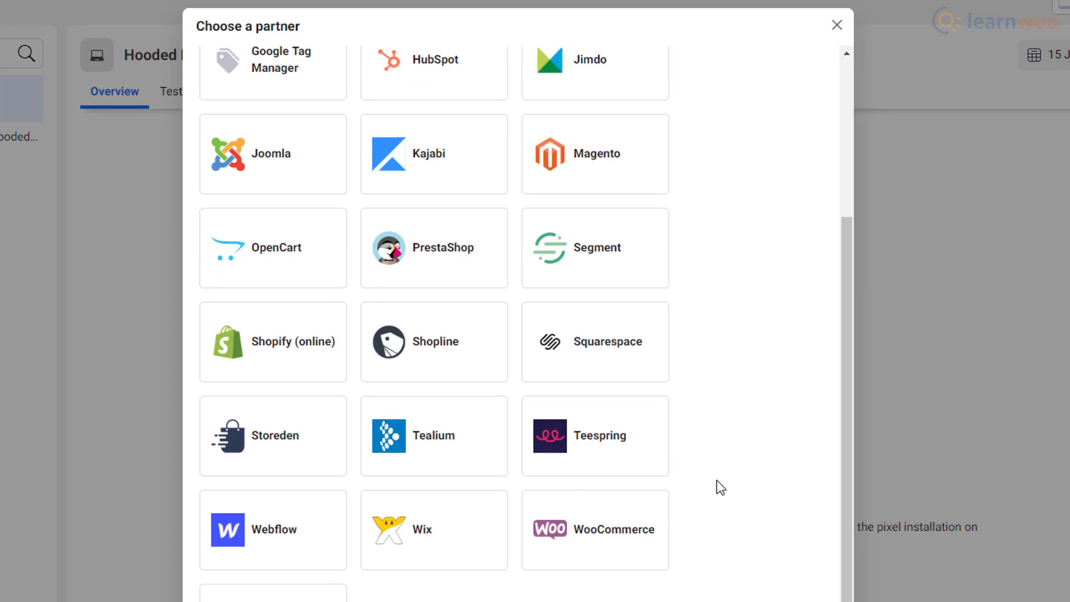
{"action": "left_click", "coordinate": [634, 561]}
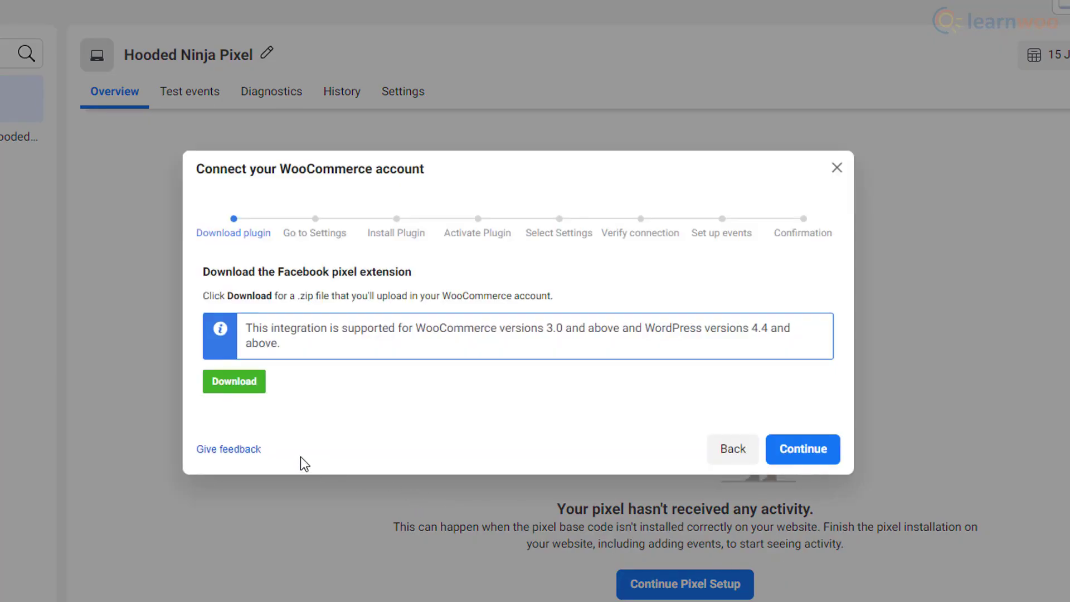
{"action": "left_click", "coordinate": [236, 391]}
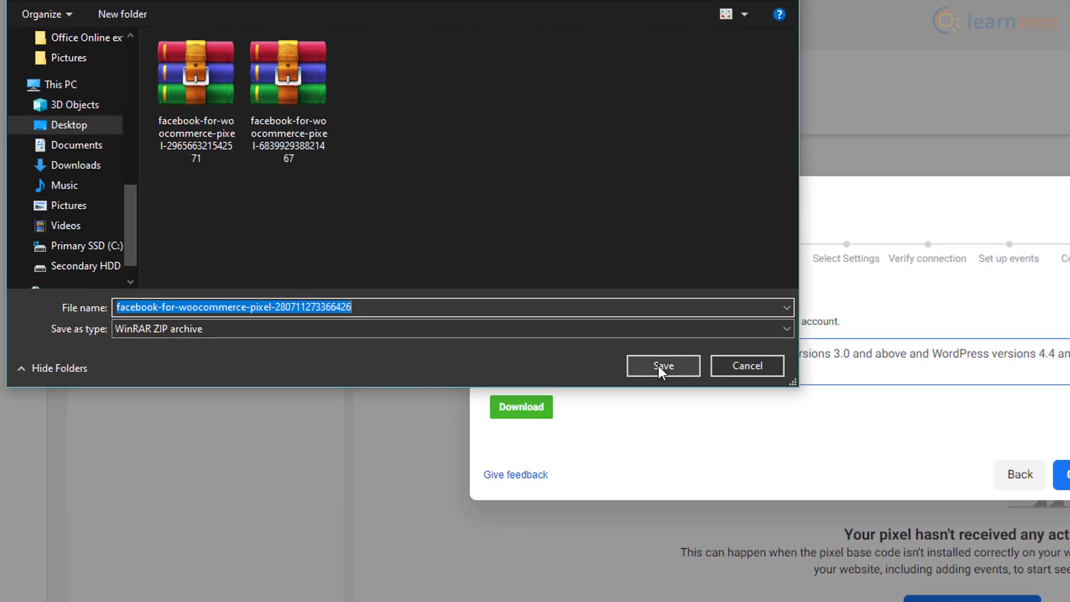
{"action": "left_click", "coordinate": [658, 365]}
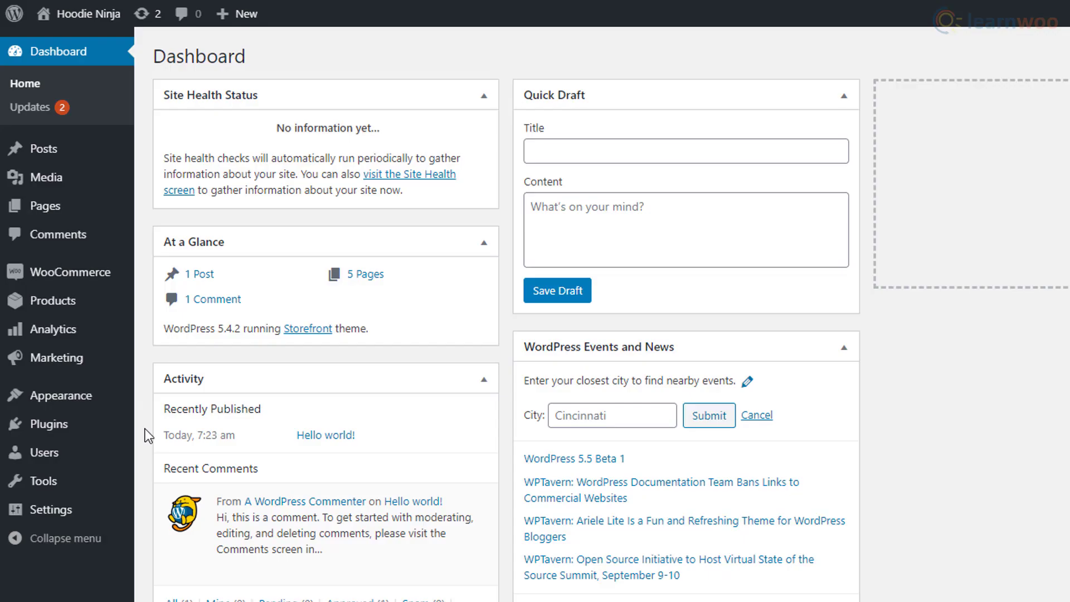
Step: Upload and install the facebook-for-woocommerce-pixel zip as a new plugin, then activate it
{"action": "mouse_move", "coordinate": [111, 426]}
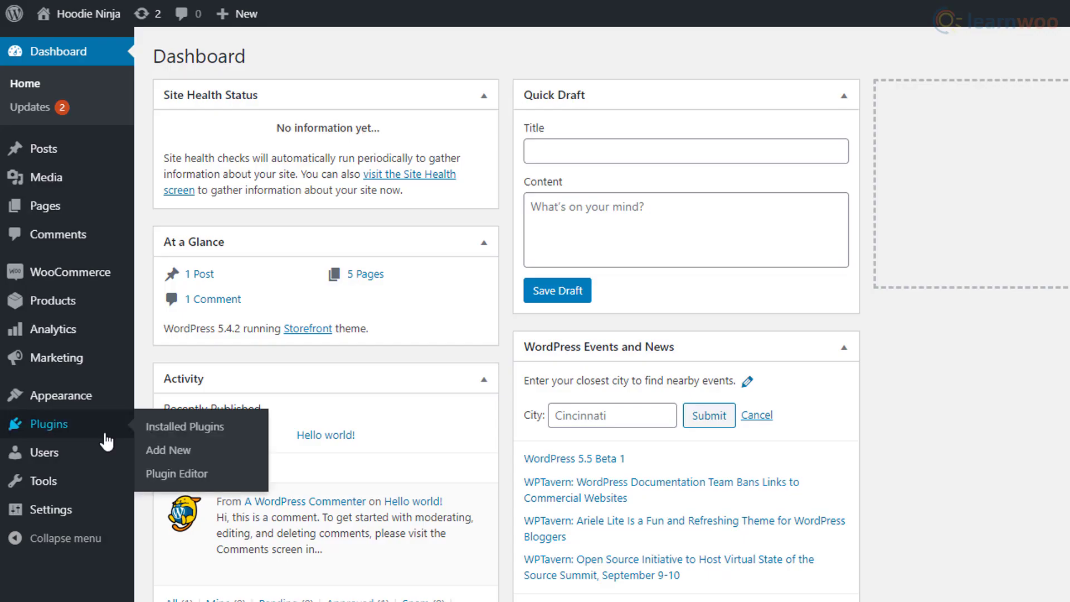
{"action": "left_click", "coordinate": [220, 451]}
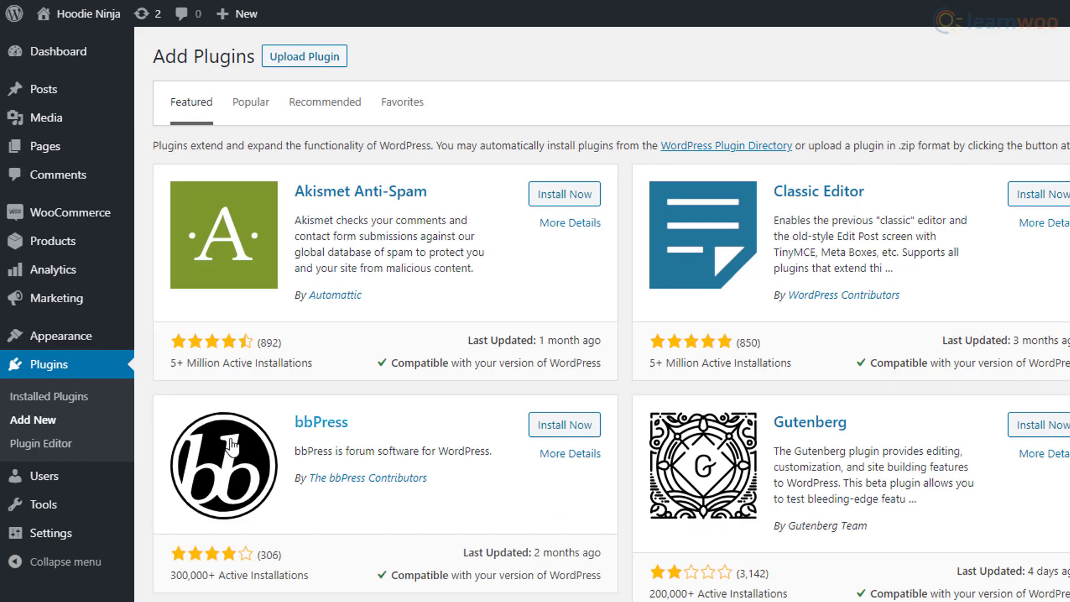
{"action": "left_click", "coordinate": [344, 63]}
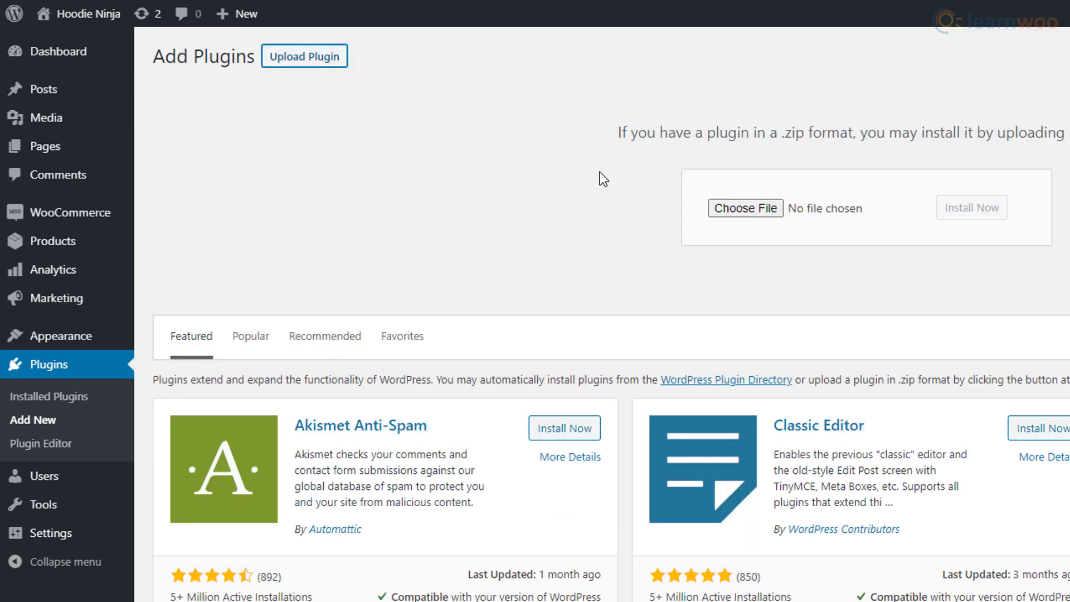
{"action": "left_click", "coordinate": [724, 209]}
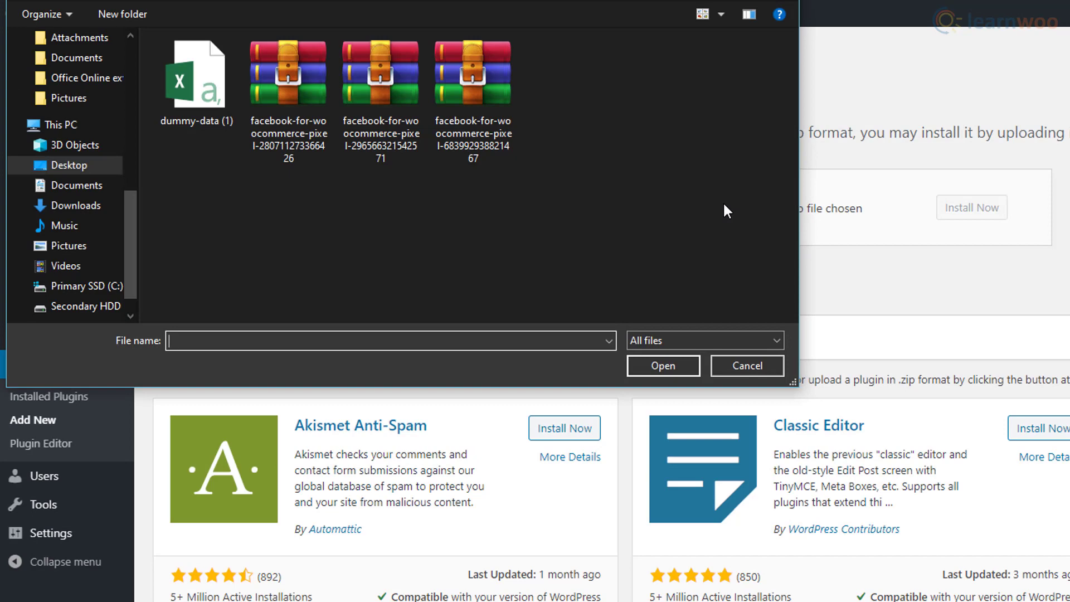
{"action": "left_click", "coordinate": [309, 154]}
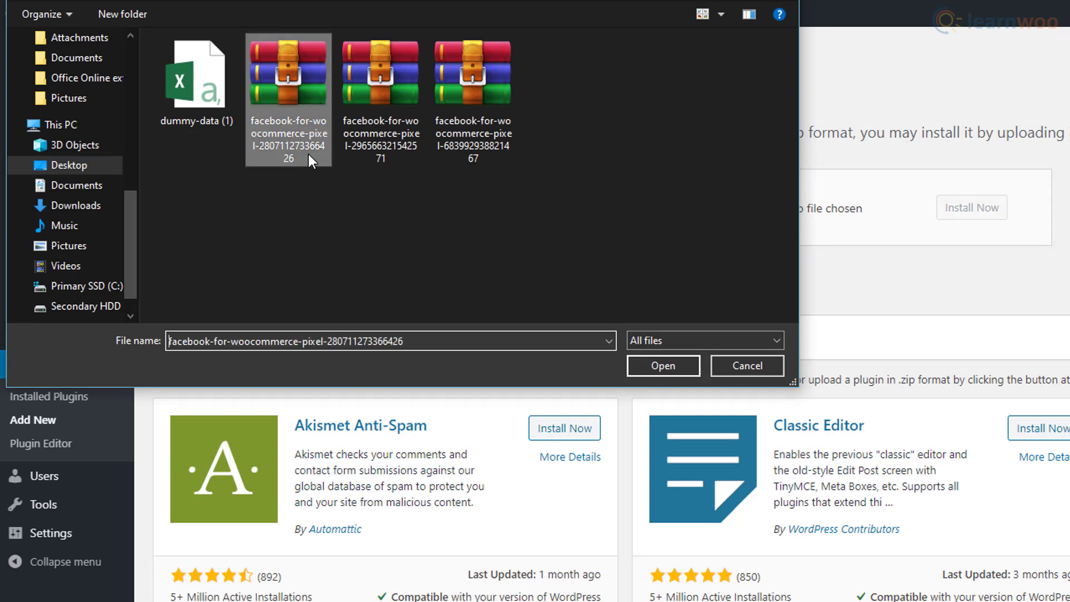
{"action": "left_click", "coordinate": [671, 366]}
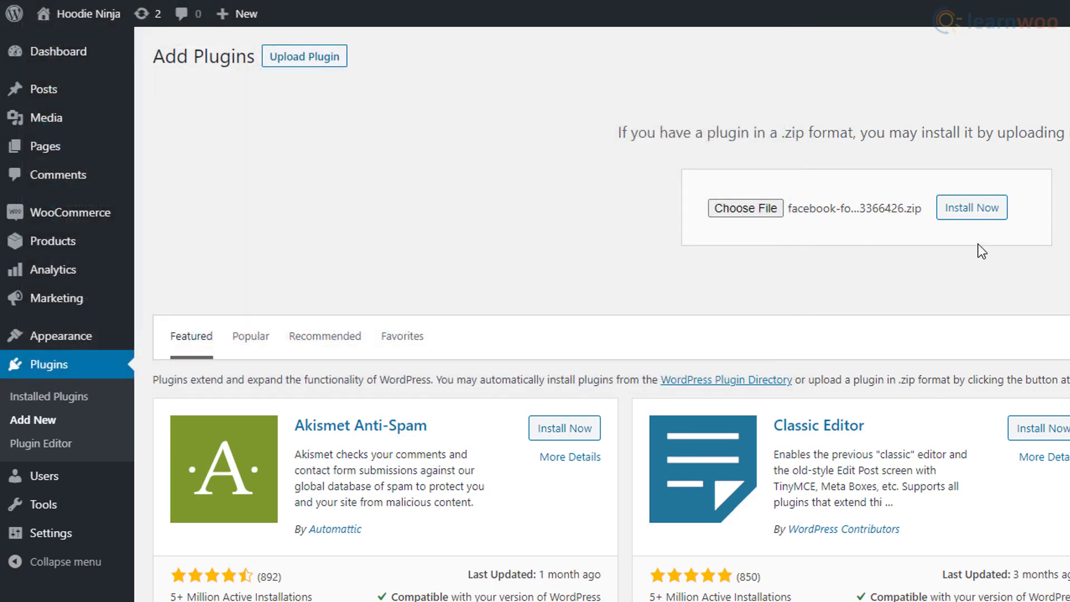
{"action": "left_click", "coordinate": [979, 218]}
{"action": "left_click", "coordinate": [194, 182]}
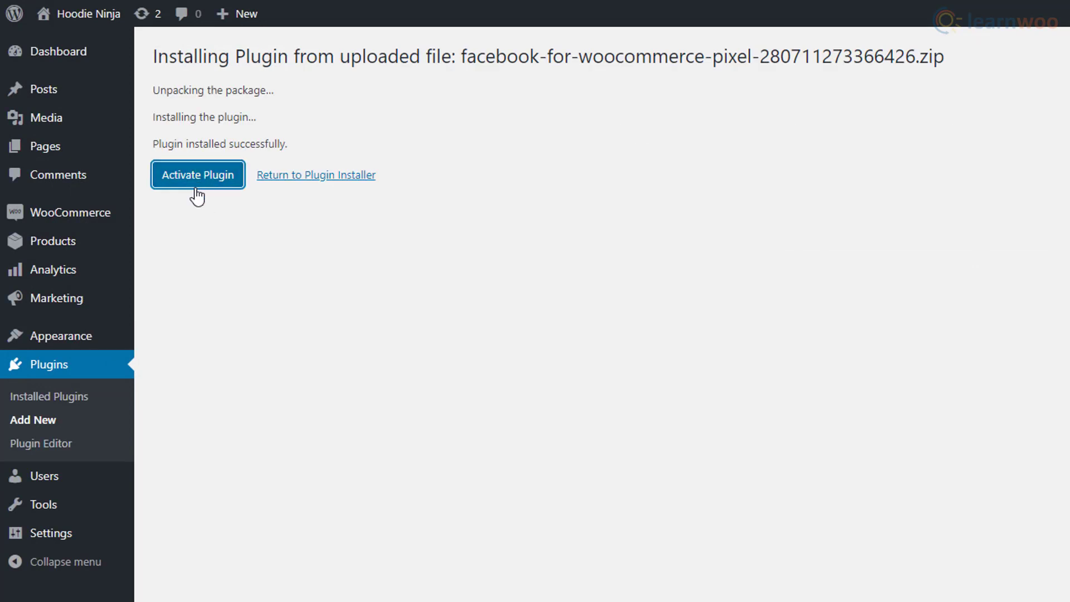
Step: Launch the Get Started wizard from WooCommerce Settings > Integration > Facebook for WooCommerce
{"action": "mouse_move", "coordinate": [108, 223]}
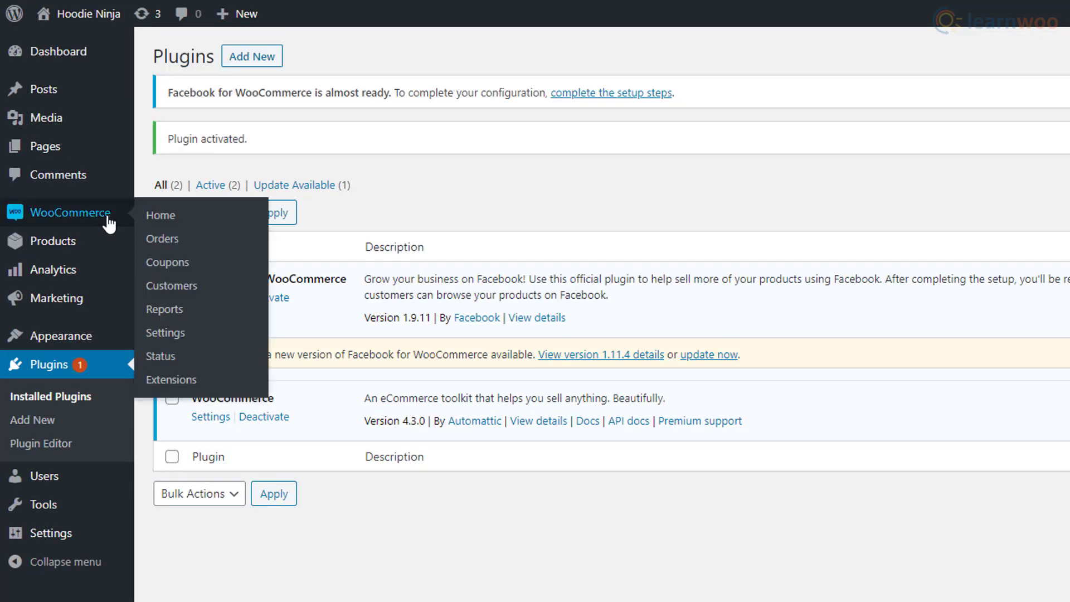
{"action": "left_click", "coordinate": [229, 333]}
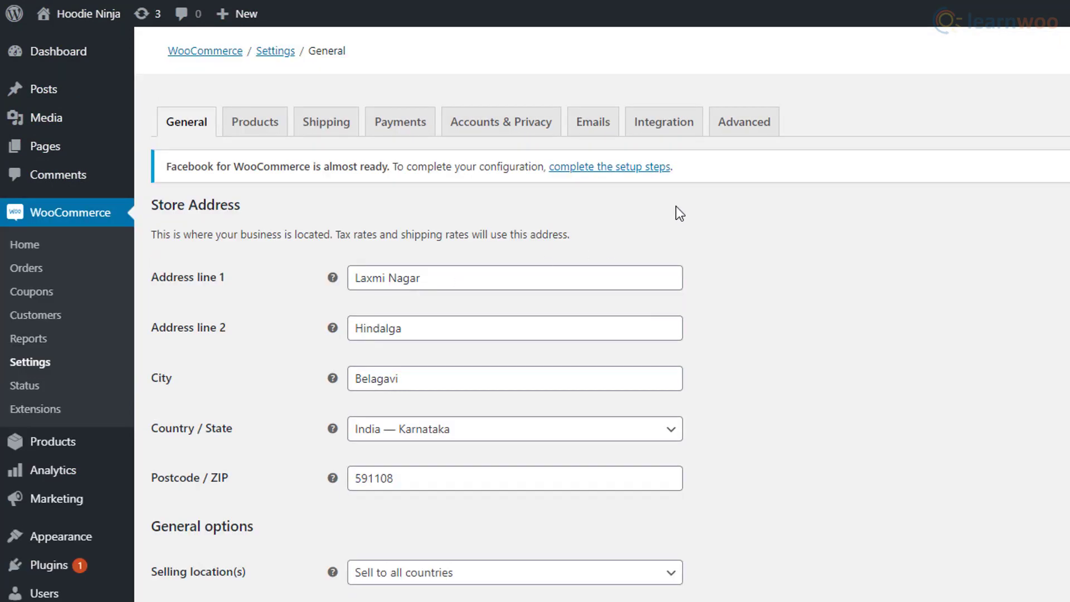
{"action": "left_click", "coordinate": [669, 132]}
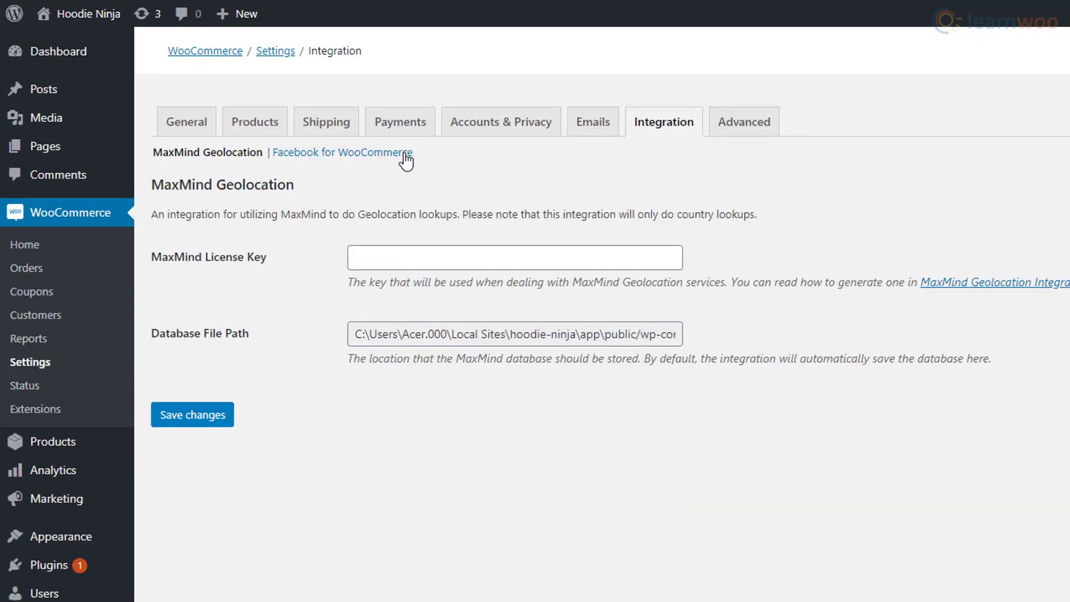
{"action": "left_click", "coordinate": [404, 154]}
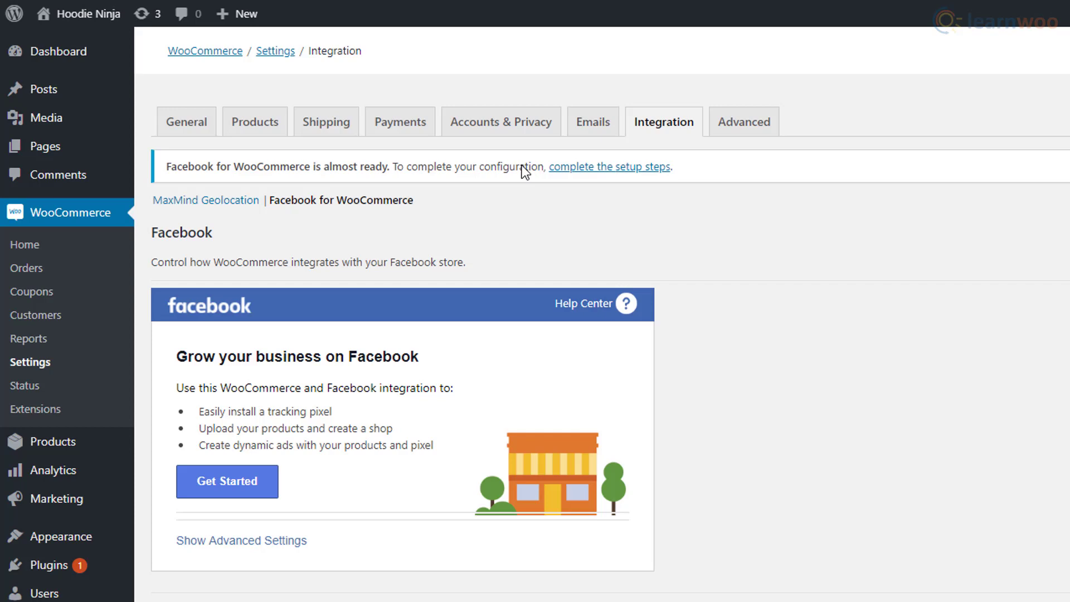
{"action": "left_click", "coordinate": [276, 493]}
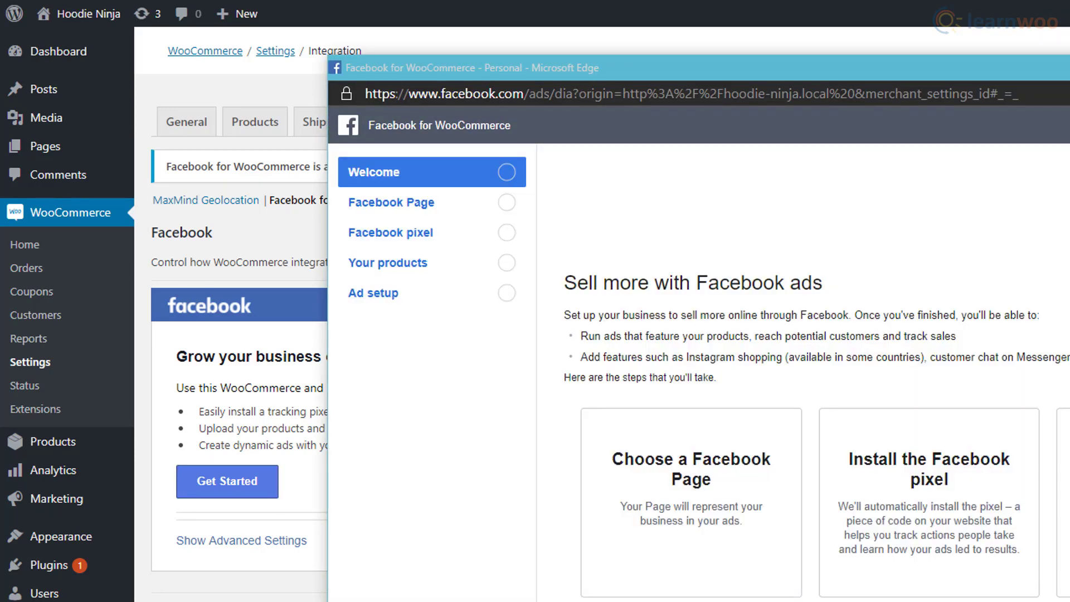
Step: Maximize the setup window, keep the Facebook Page, pick pixel hoodie, and finish with product import
{"action": "key", "text": "super+Up"}
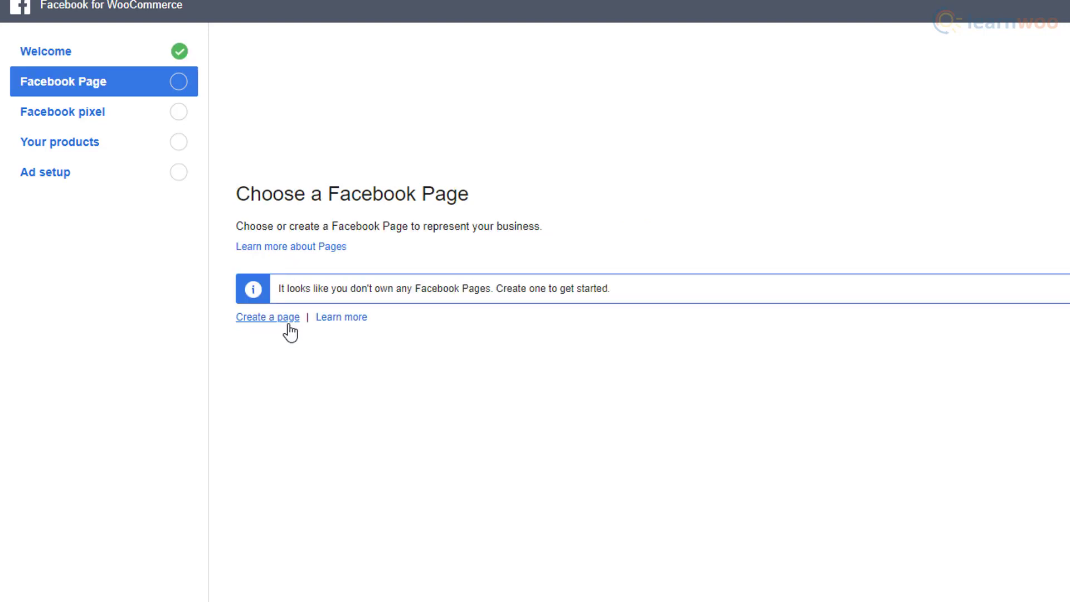
{"action": "left_click", "coordinate": [289, 330]}
{"action": "left_click", "coordinate": [993, 422]}
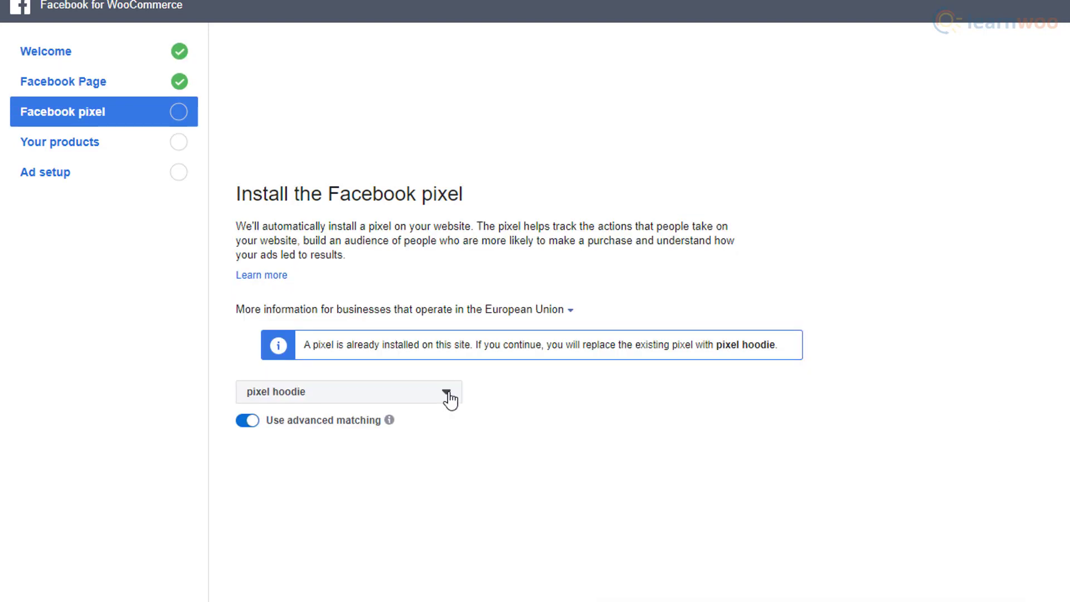
{"action": "left_click", "coordinate": [448, 395]}
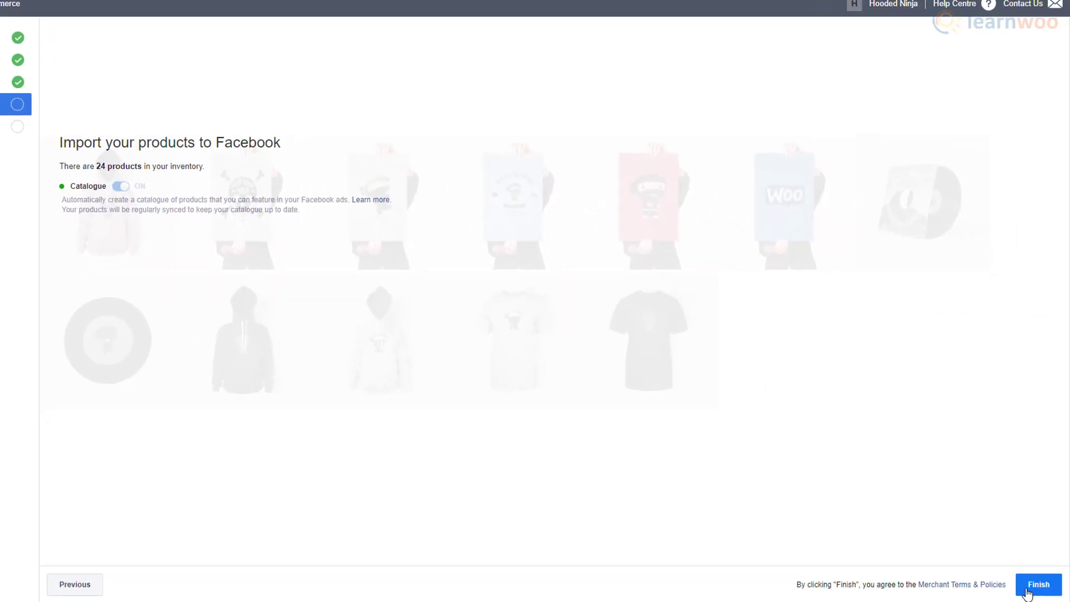
{"action": "left_click", "coordinate": [1027, 585]}
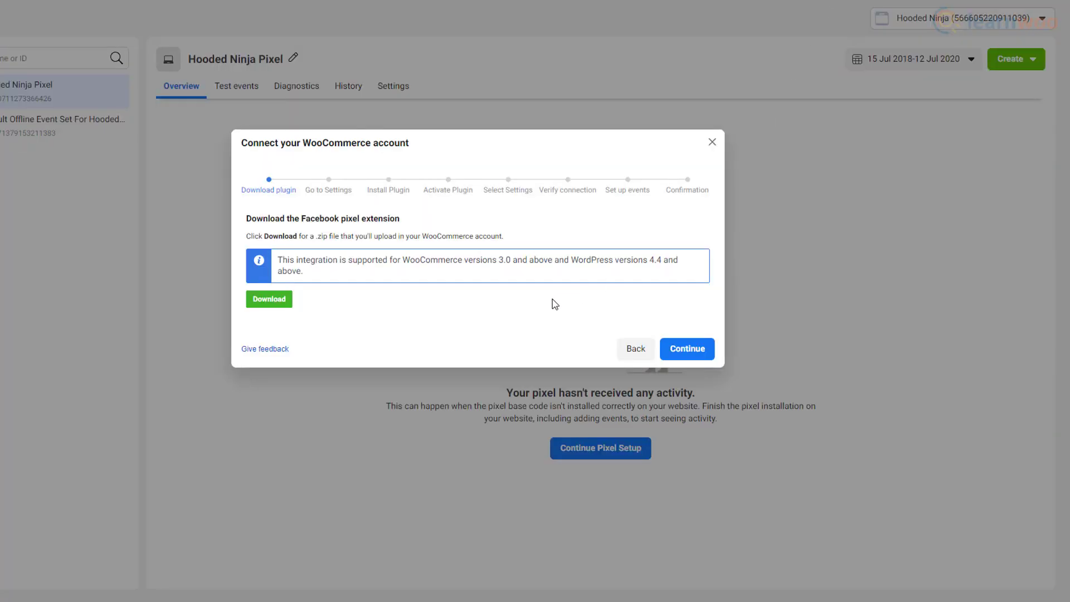
Step: Step through the WooCommerce dialog's plugin instructions to Verify connection and run the check
{"action": "left_click", "coordinate": [670, 342]}
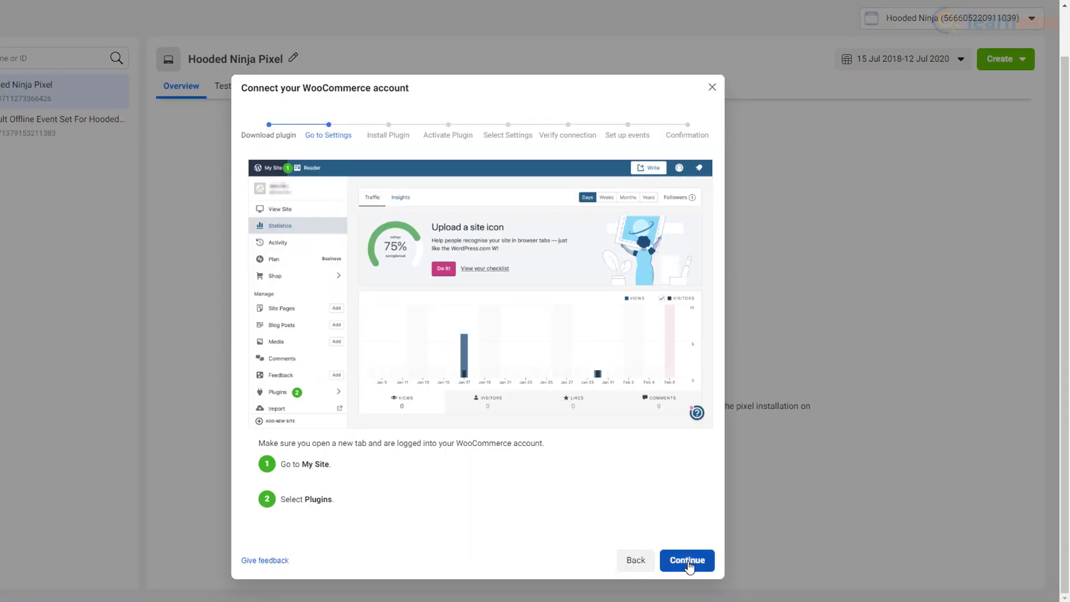
{"action": "left_click", "coordinate": [687, 560]}
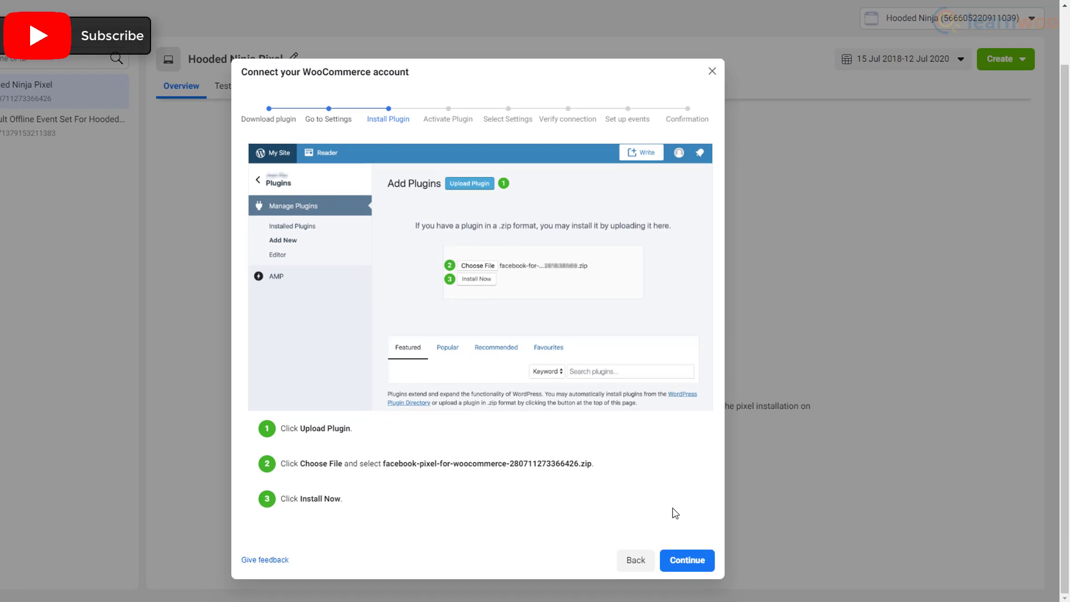
{"action": "left_click", "coordinate": [677, 561]}
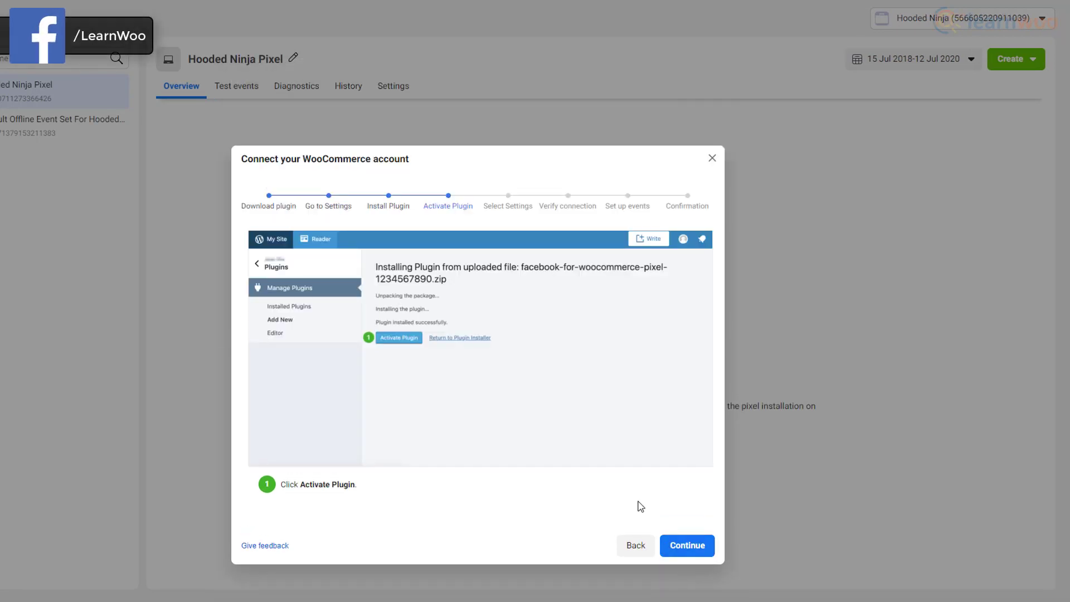
{"action": "left_click", "coordinate": [684, 546]}
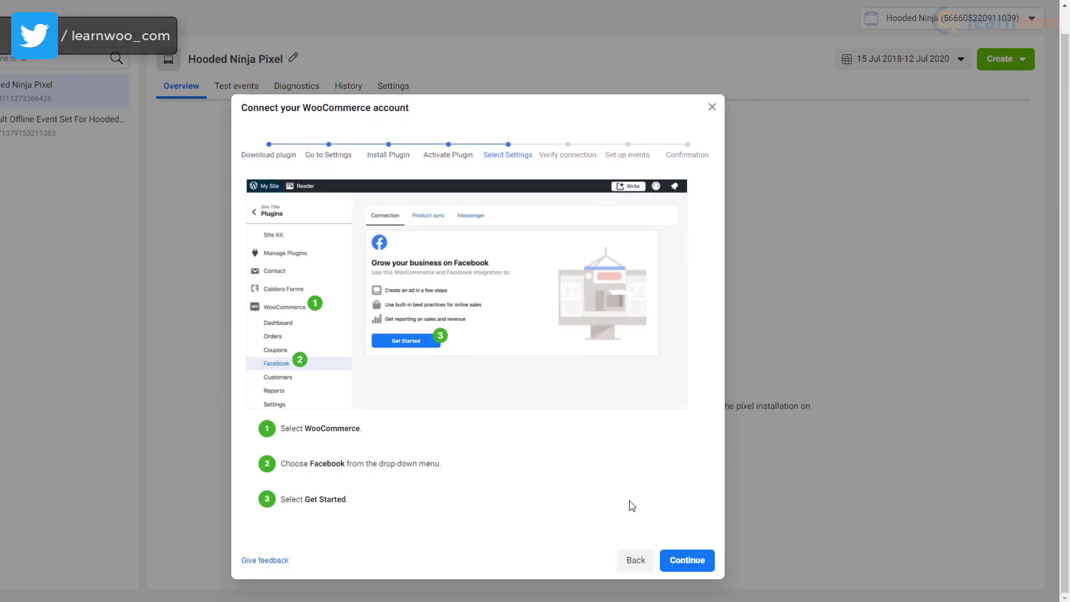
{"action": "left_click", "coordinate": [688, 560]}
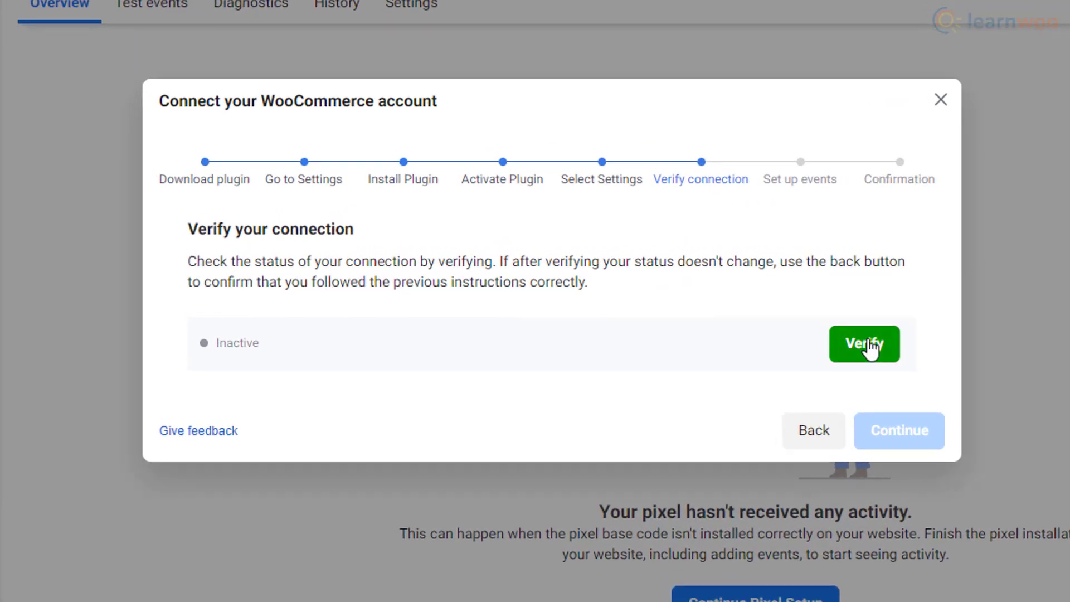
{"action": "left_click", "coordinate": [868, 347]}
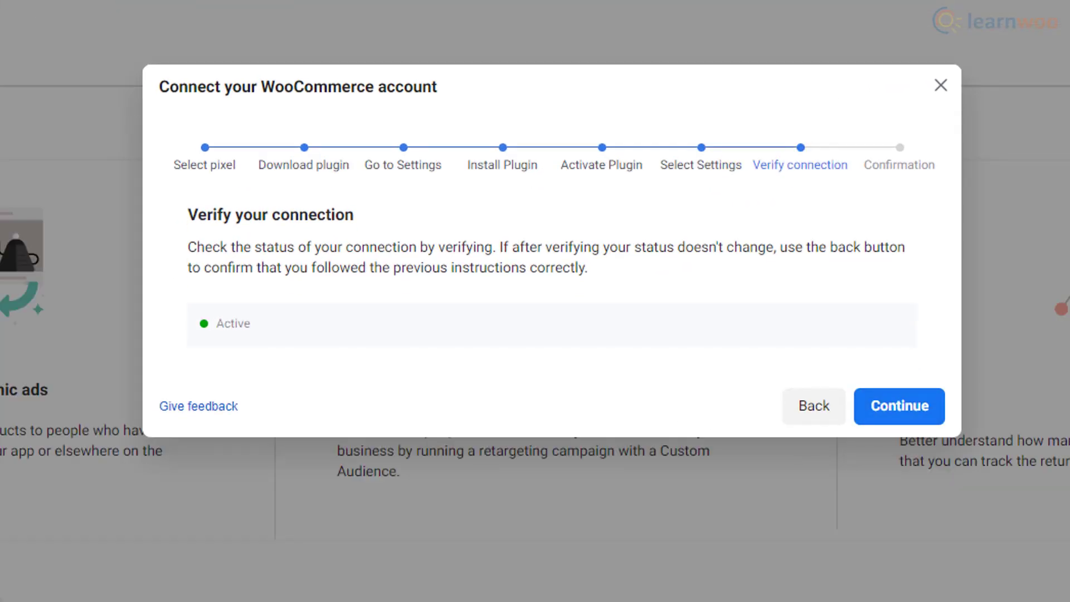
Step: Reach the 'Setup complete!' confirmation and close the WooCommerce connection dialog
{"action": "left_click", "coordinate": [858, 409]}
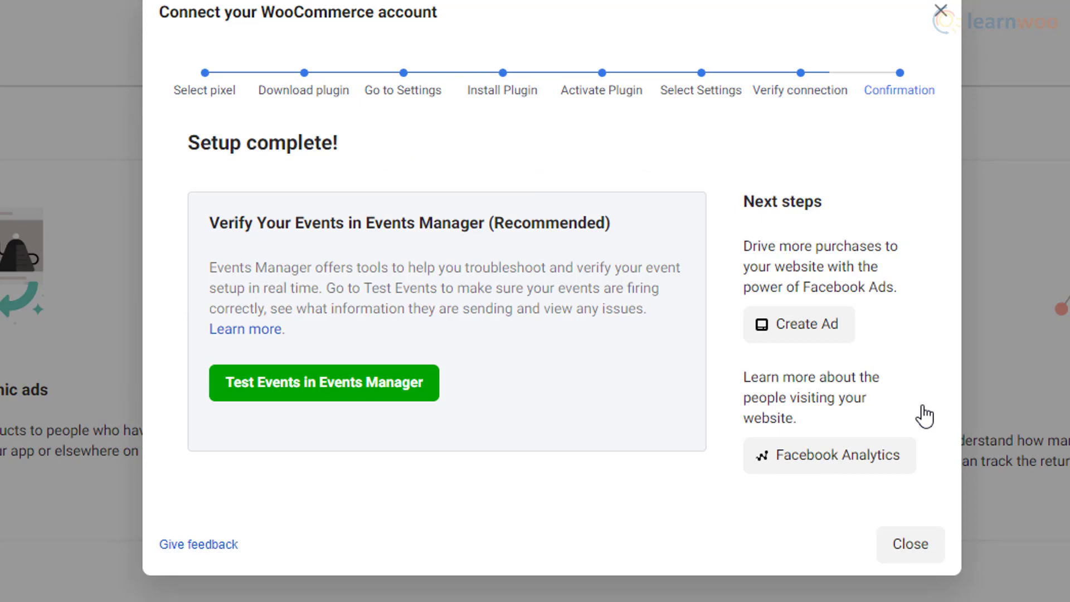
{"action": "left_click", "coordinate": [910, 546]}
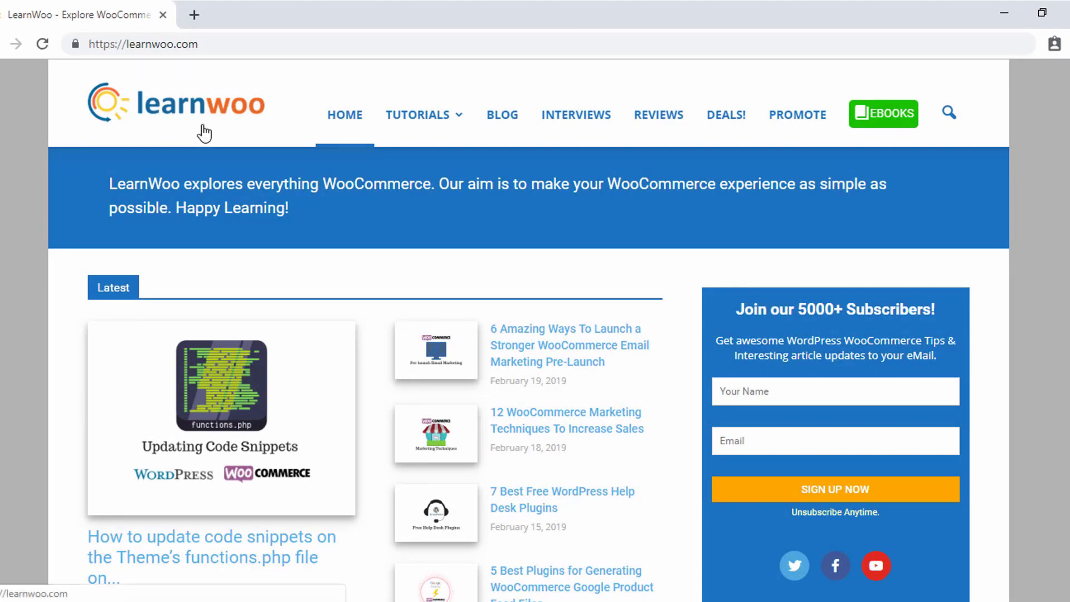
{"action": "scroll", "coordinate": [505, 440], "scroll_direction": "down", "scroll_amount": 14}
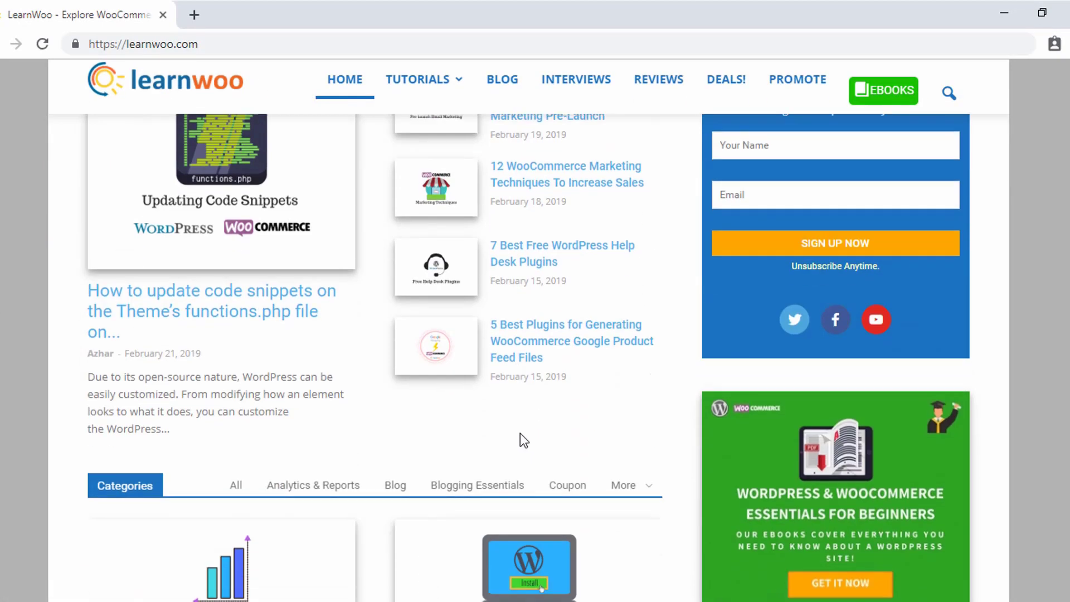